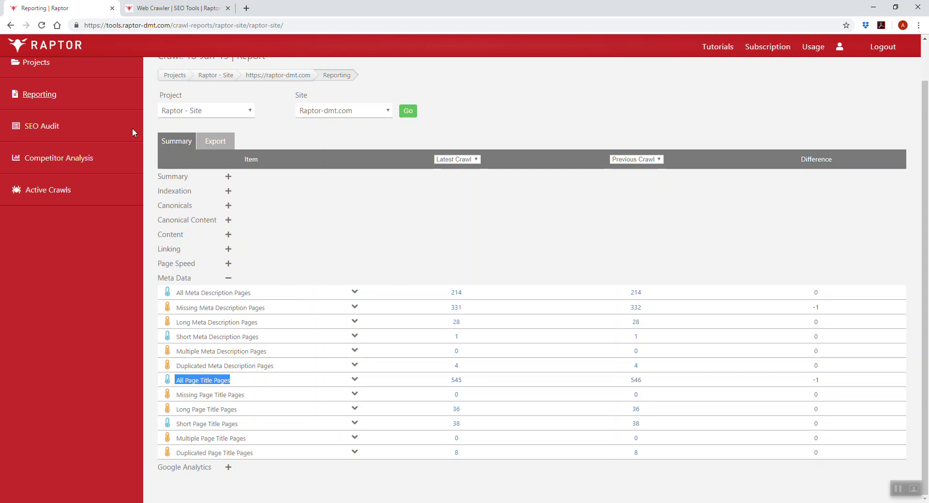
Open the crawl report for Raptor-dmt.com from the site's crawl overview page
scroll(73, 90, "up", 1)
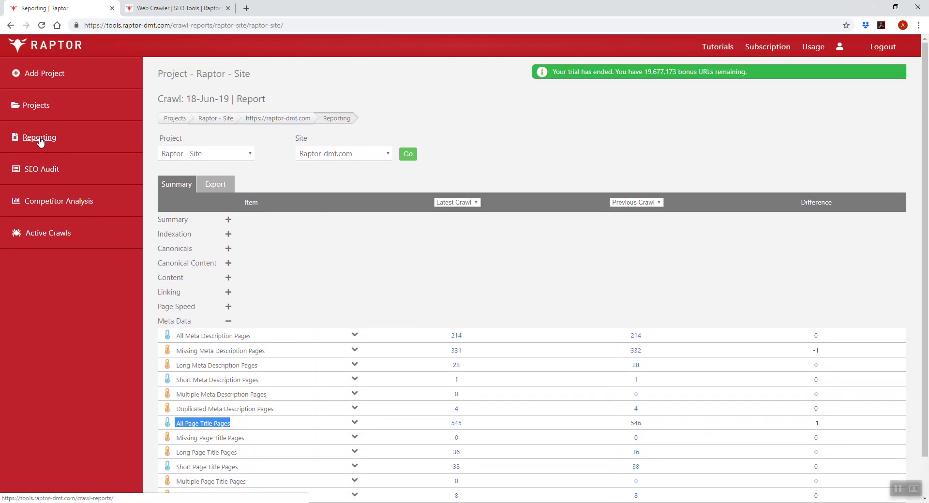
left_click_drag(68, 137, 22, 138)
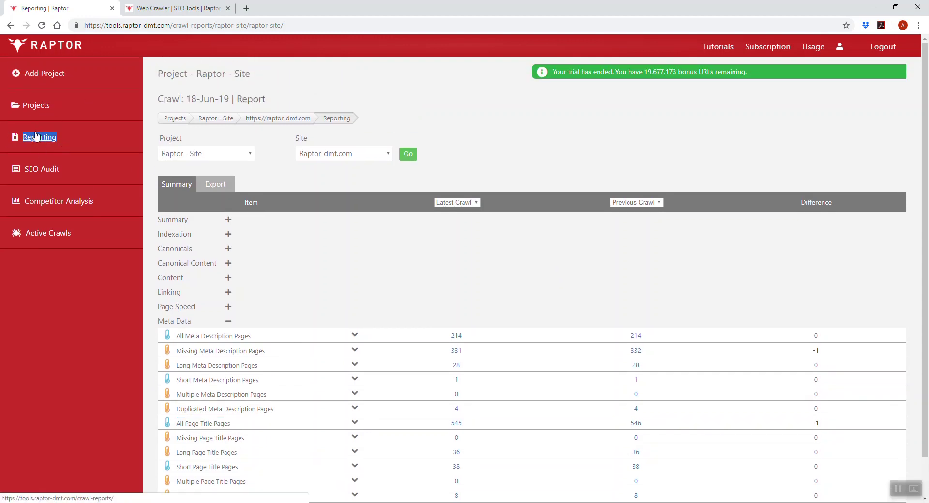
left_click(541, 144)
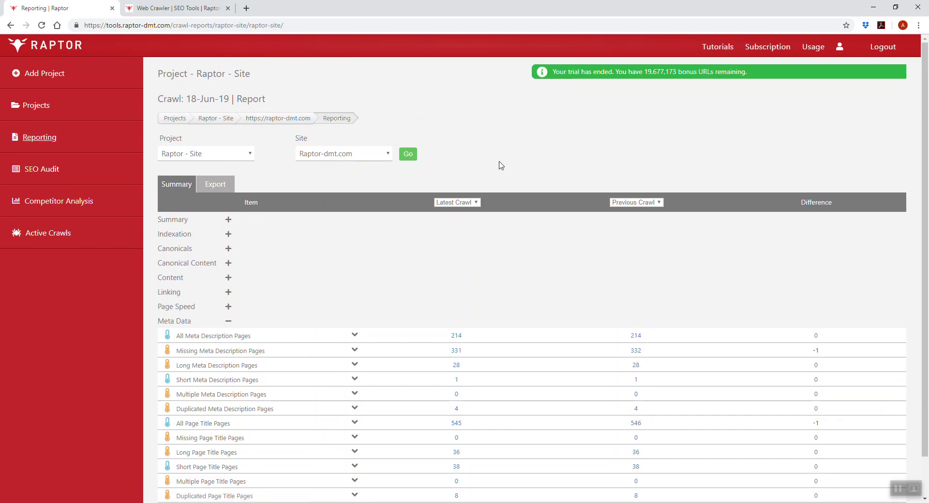
left_click(275, 119)
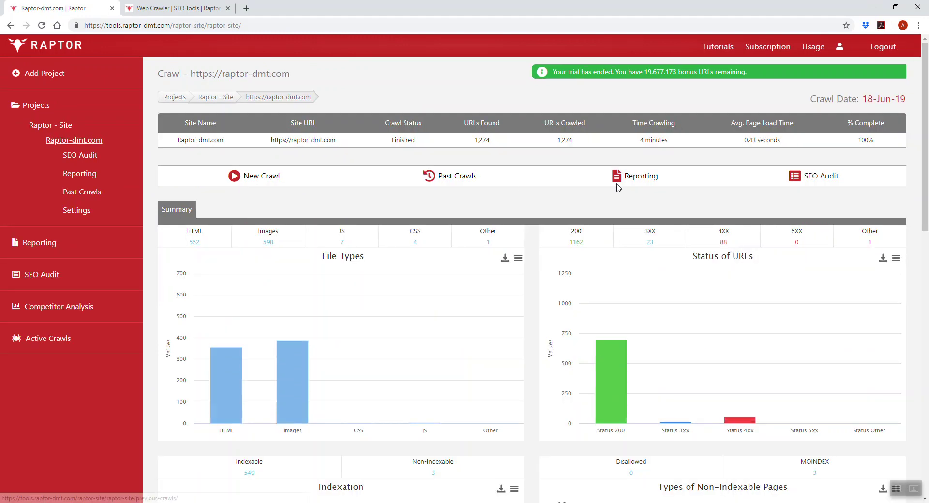
left_click(641, 177)
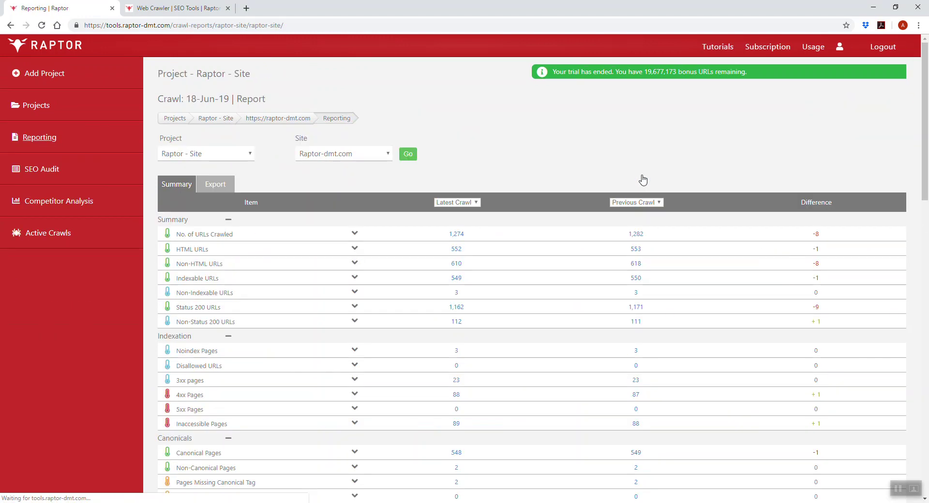
Collapse the Summary, Indexation, Canonicals, Canonical Content, Content, Linking, Page Speed and Google Analytics sections, leaving only Meta Data expanded
left_click(235, 219)
left_click(240, 236)
left_click(234, 250)
left_click(243, 262)
left_click(238, 280)
left_click(231, 292)
left_click(226, 307)
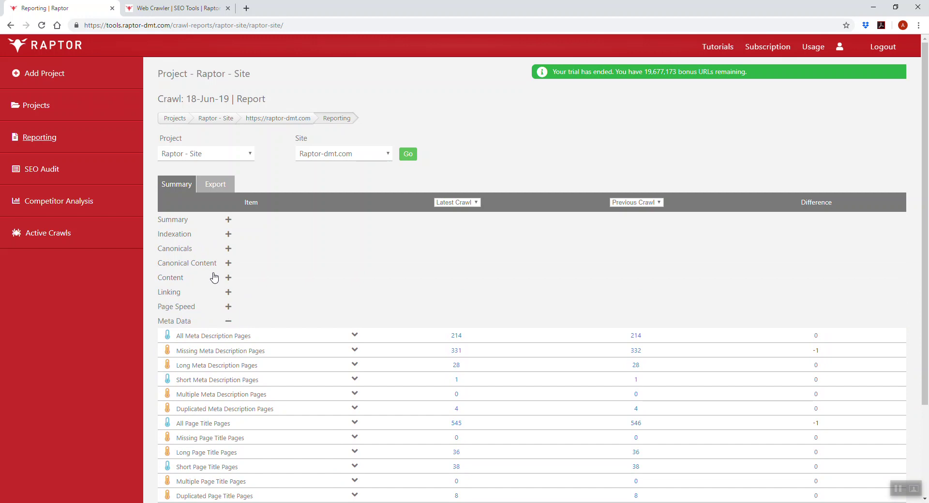
scroll(235, 347, "down", 2)
left_click(227, 396)
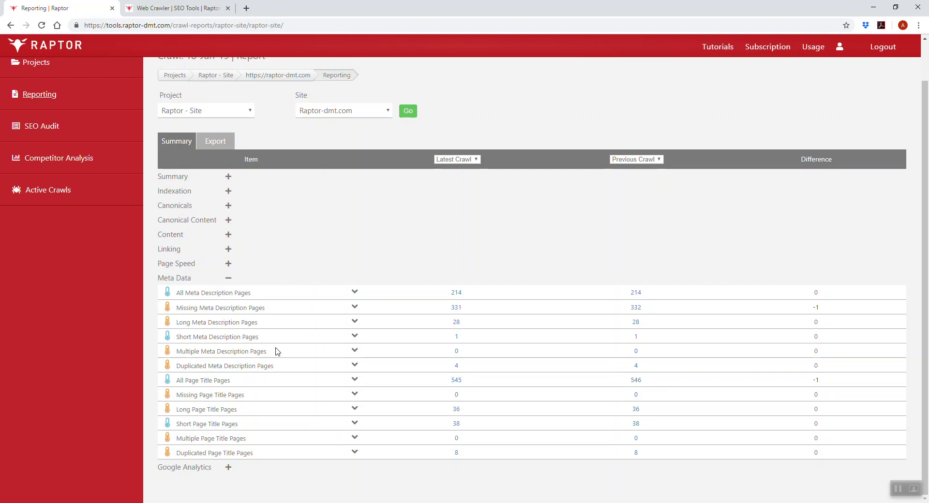
Expand the explanation of the All Page Title Pages dataset in the Meta Data section
left_click_drag(241, 381, 175, 383)
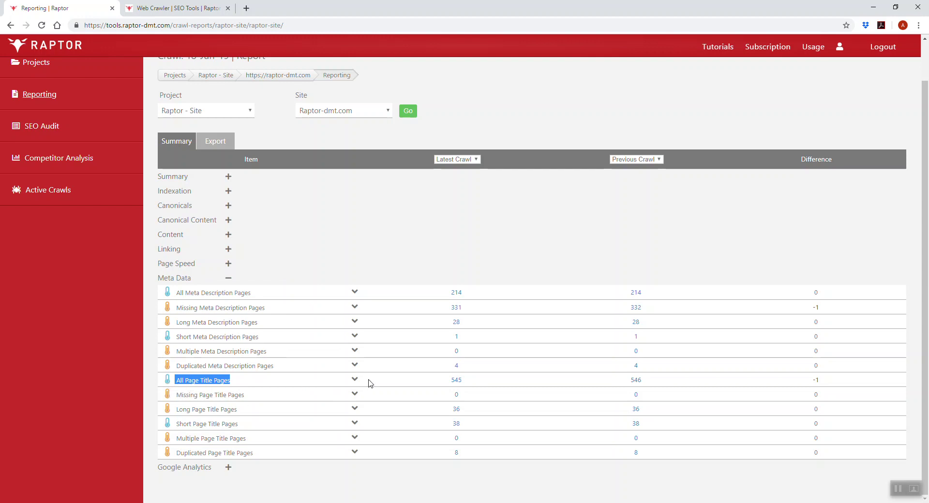
left_click(353, 382)
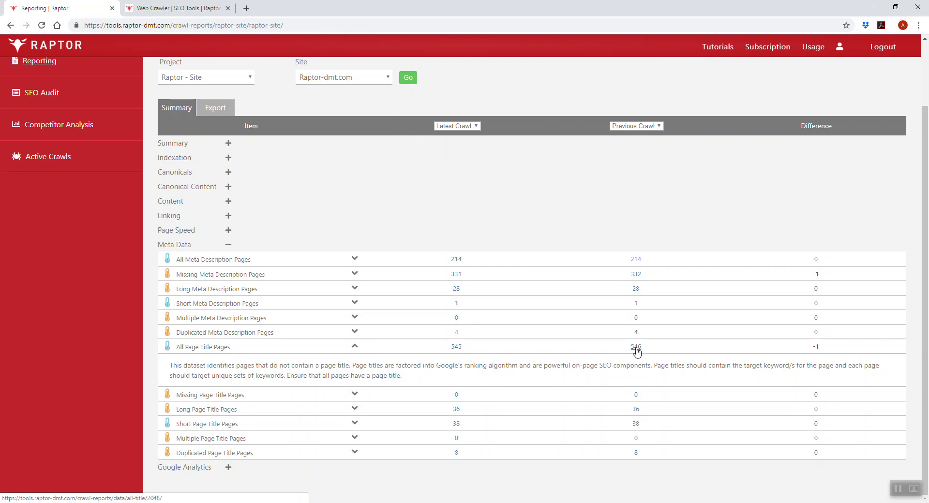
Check the choices for the latest crawl, previous crawl and site without changing the report's selection
left_click(465, 126)
left_click(563, 149)
left_click(637, 126)
left_click(545, 161)
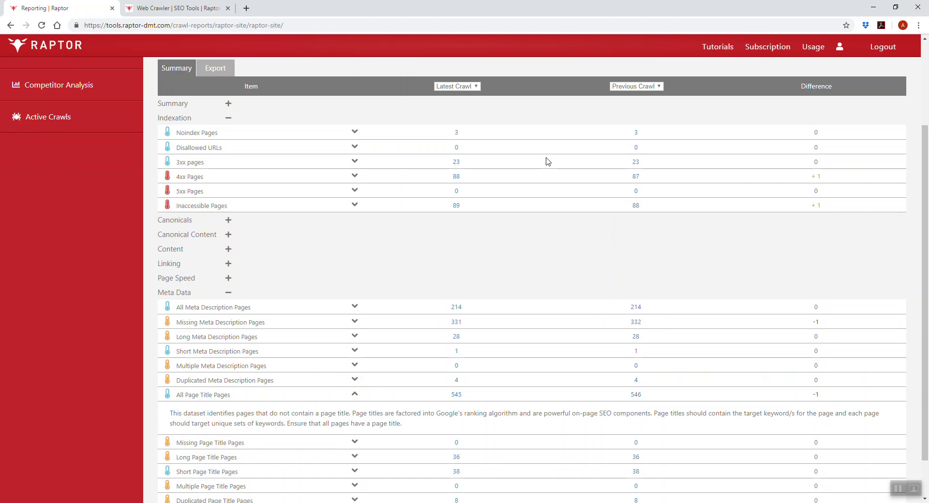
scroll(472, 145, "up", 3)
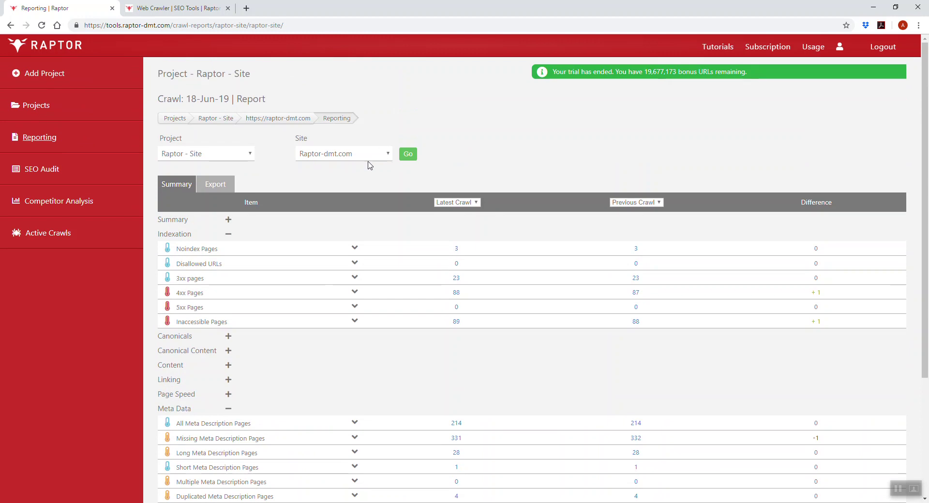
left_click(373, 161)
left_click(572, 168)
Download the latest crawl's All Page Title Pages dataset as a CSV, with the table sorted by Is Canonical
scroll(440, 172, "down", 3)
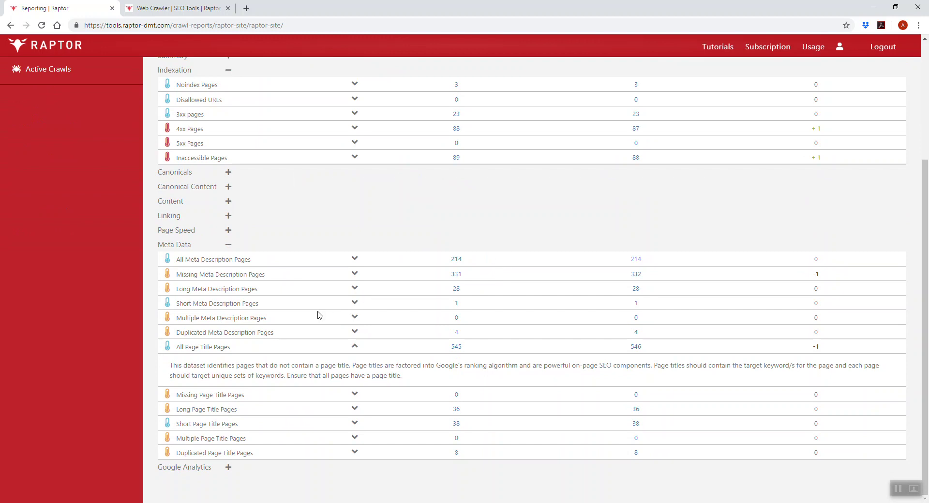
left_click(460, 350)
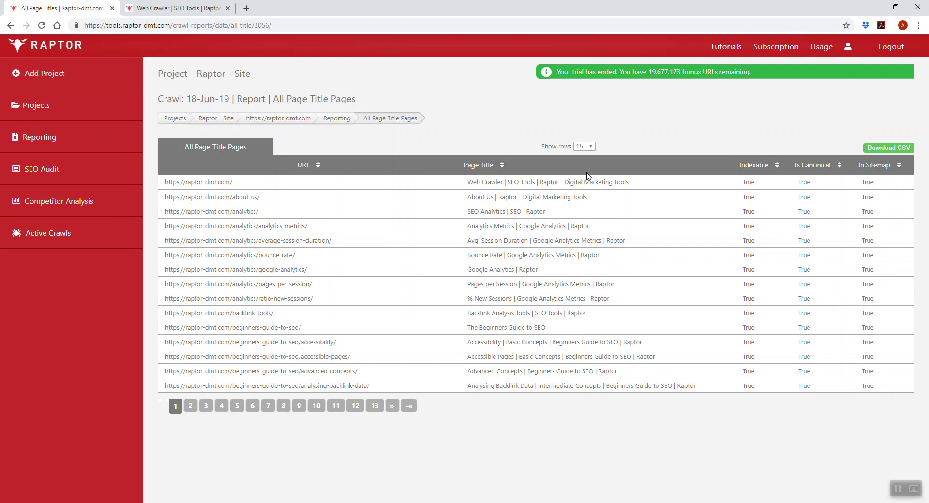
left_click(760, 167)
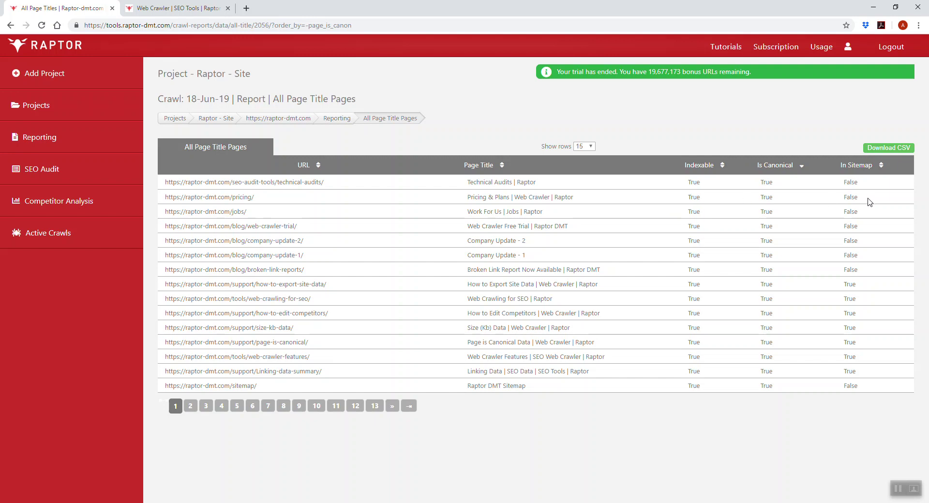
left_click(899, 151)
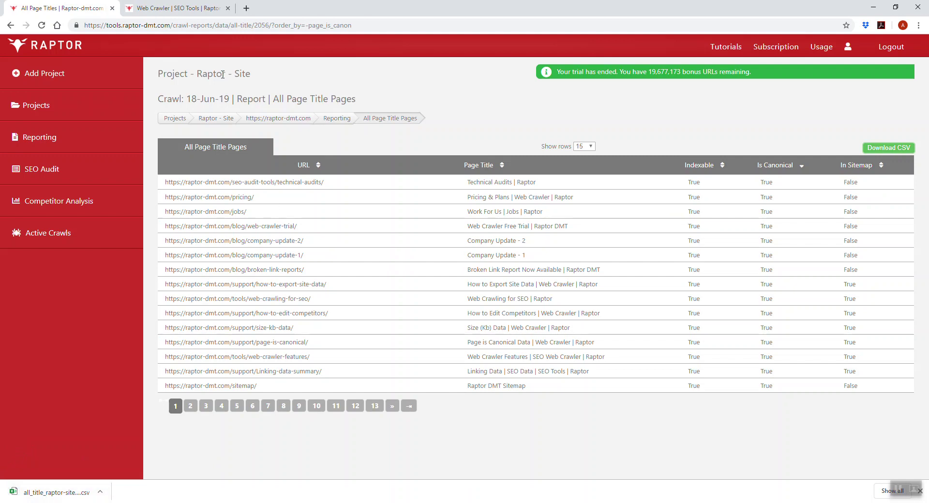
Return to the crawl report and review the page title datasets in the Meta Data section
left_click(333, 119)
scroll(329, 244, "down", 1)
scroll(329, 244, "down", 15)
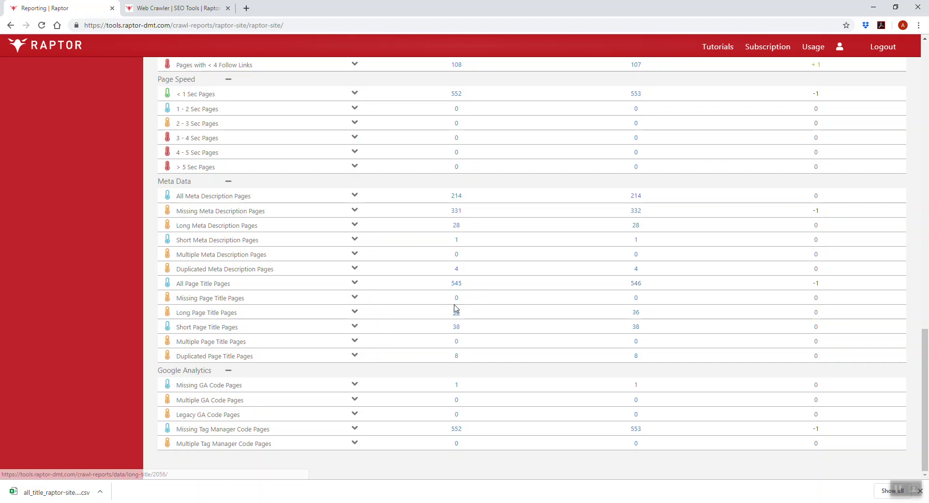
scroll(355, 199, "up", 20)
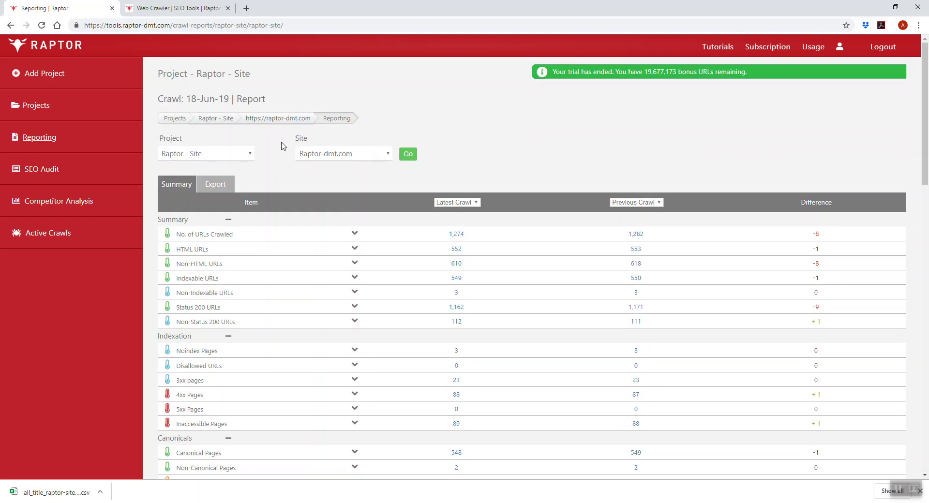
Open the Raptor-dmt.com SEO audit and show its Meta Data section
left_click(274, 121)
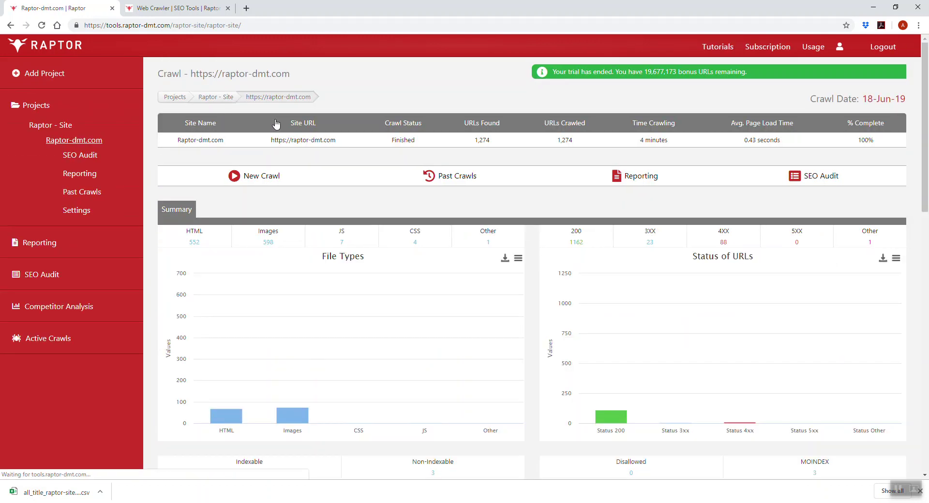
left_click(819, 184)
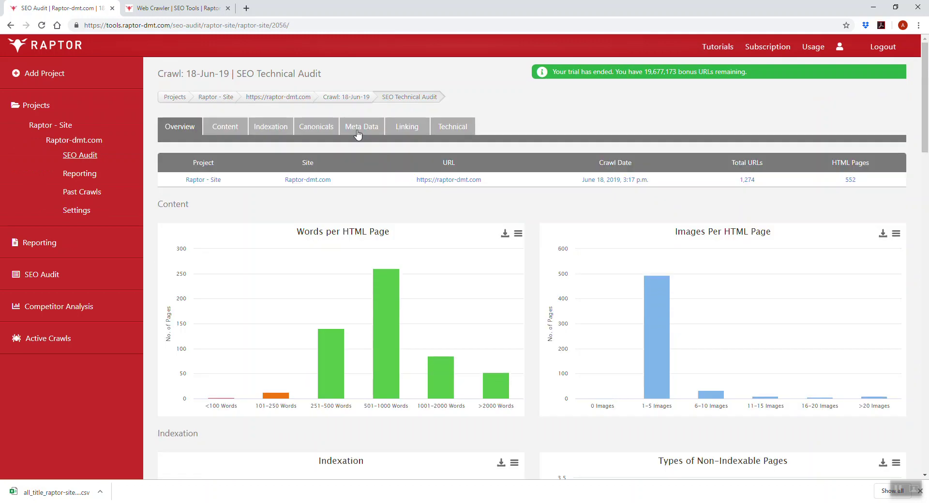
left_click(358, 128)
Examine the Page Title chart for the numbers of too short, too long, duplicated and missing titles
scroll(484, 192, "down", 7)
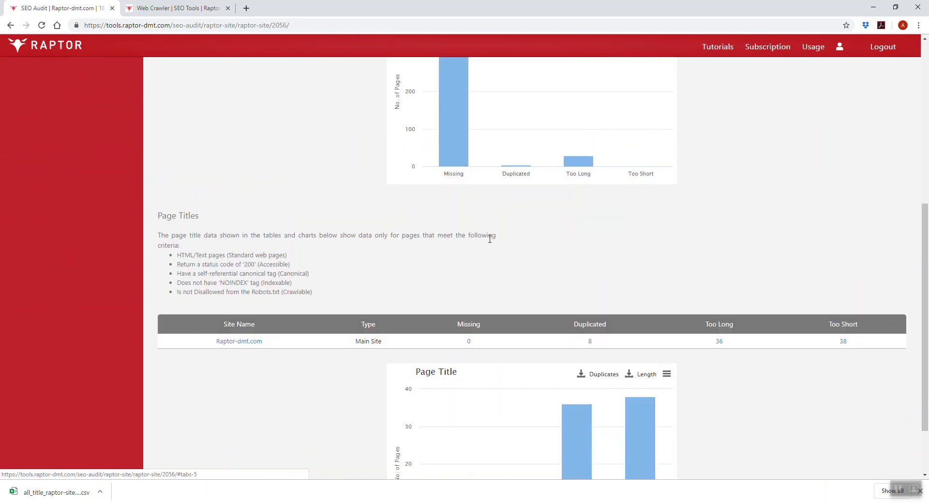
scroll(513, 324, "down", 2)
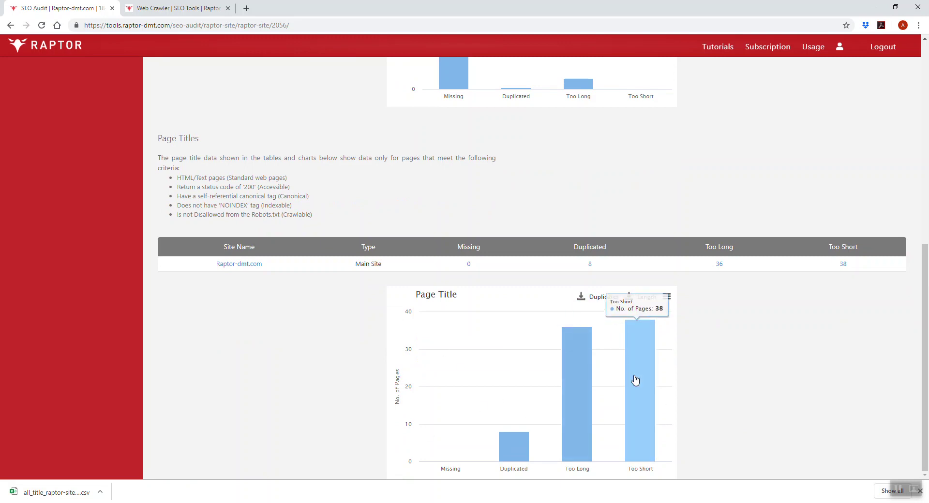
mouse_move(650, 386)
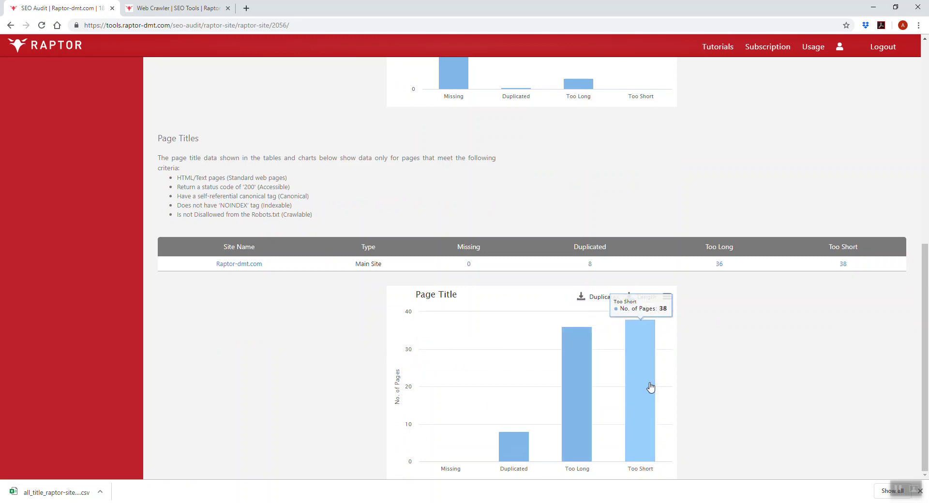
mouse_move(576, 392)
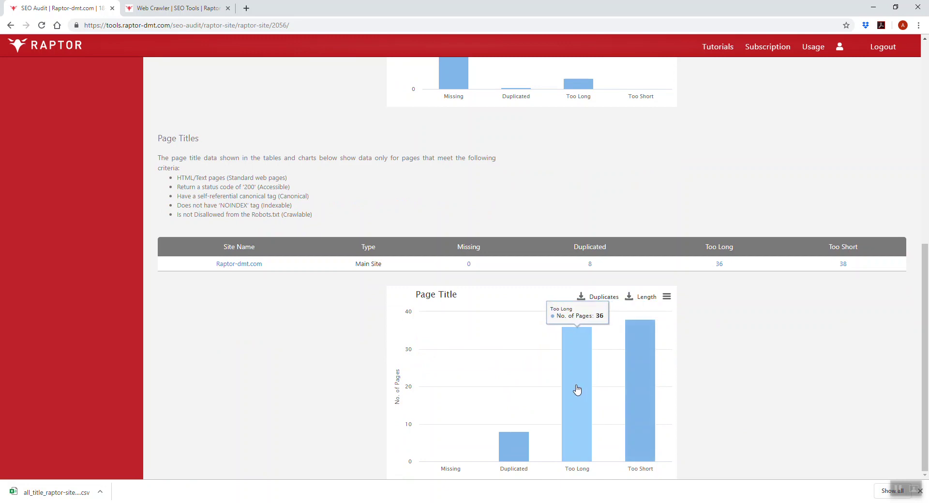
mouse_move(525, 446)
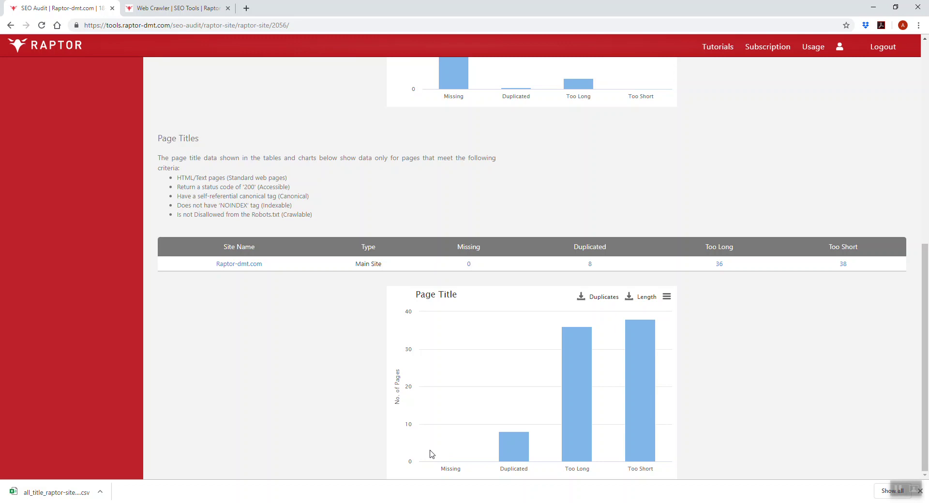
scroll(372, 318, "up", 8)
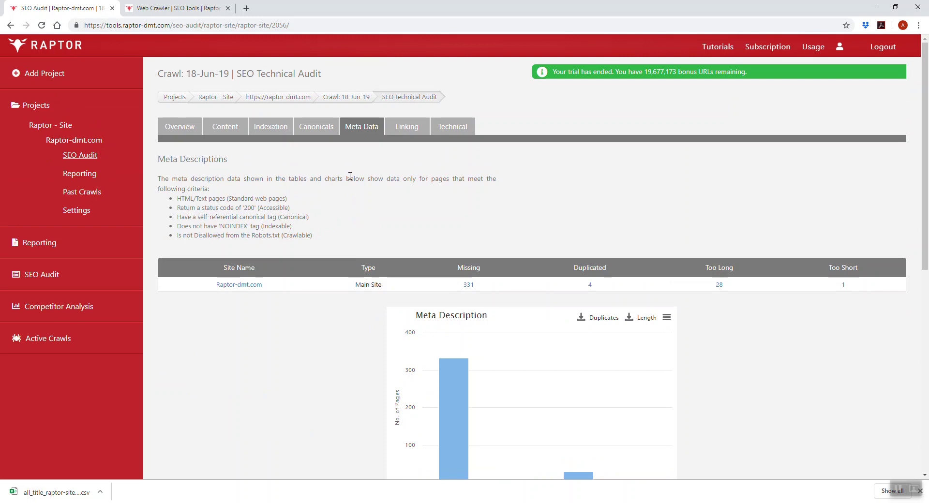
Switch to the raptor-dmt.com homepage and open its page source
left_click(160, 7)
right_click(146, 362)
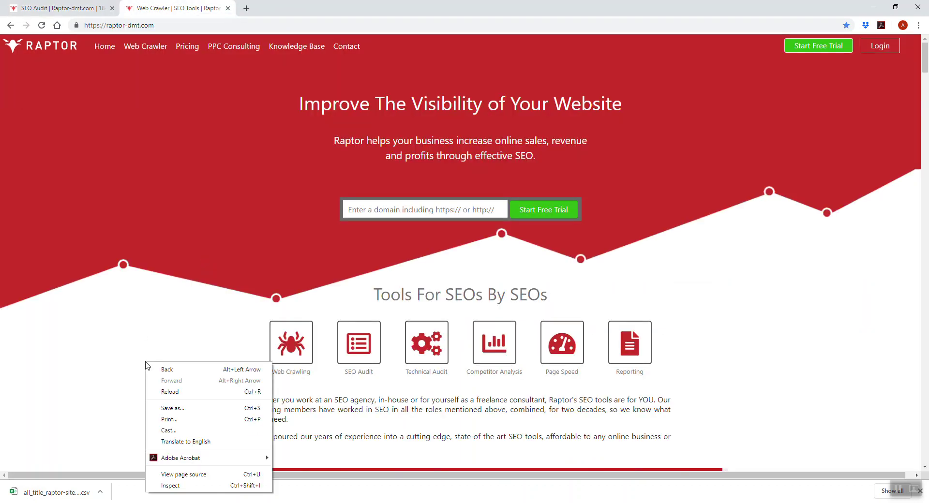
left_click(153, 252)
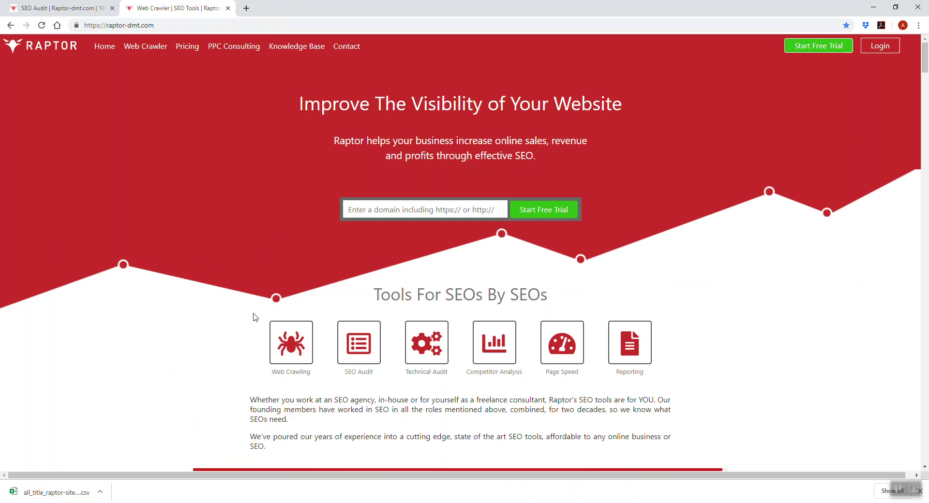
right_click(190, 323)
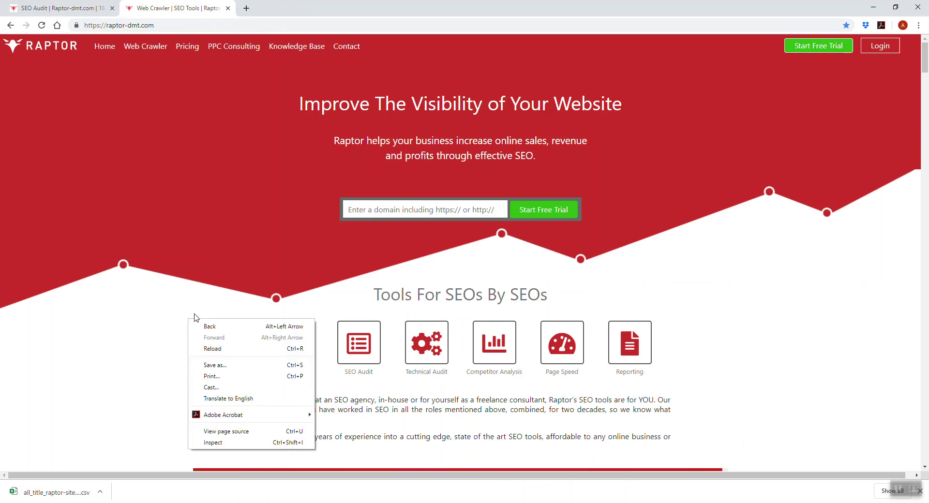
left_click(261, 434)
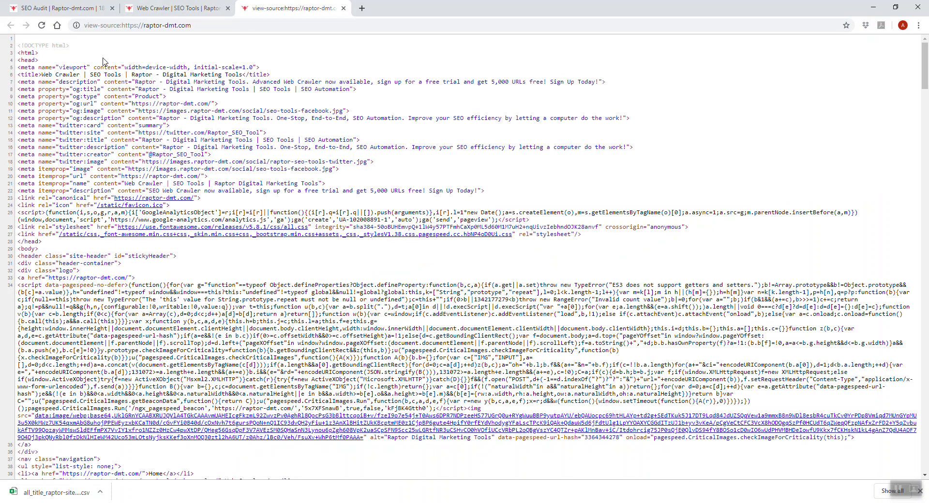
Find "title" in the page source and highlight the homepage's full title tag line
key("ctrl+f")
type("title")
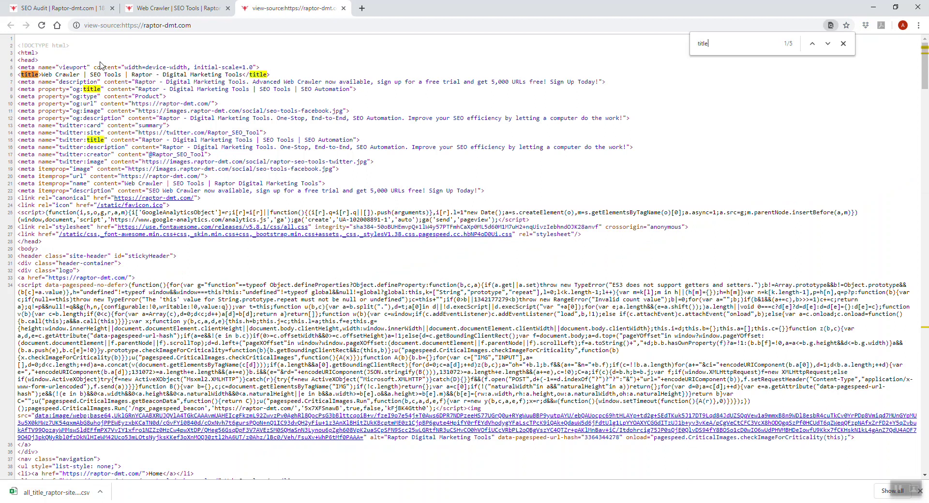
left_click_drag(270, 74, 5, 77)
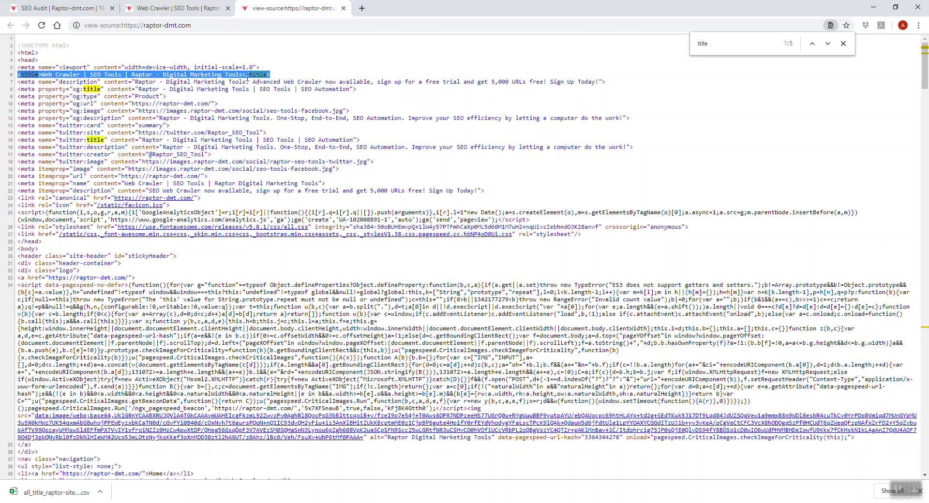
Look at the homepage's browser tab title, and search Google for "seo agency" in a new tab
left_click(180, 8)
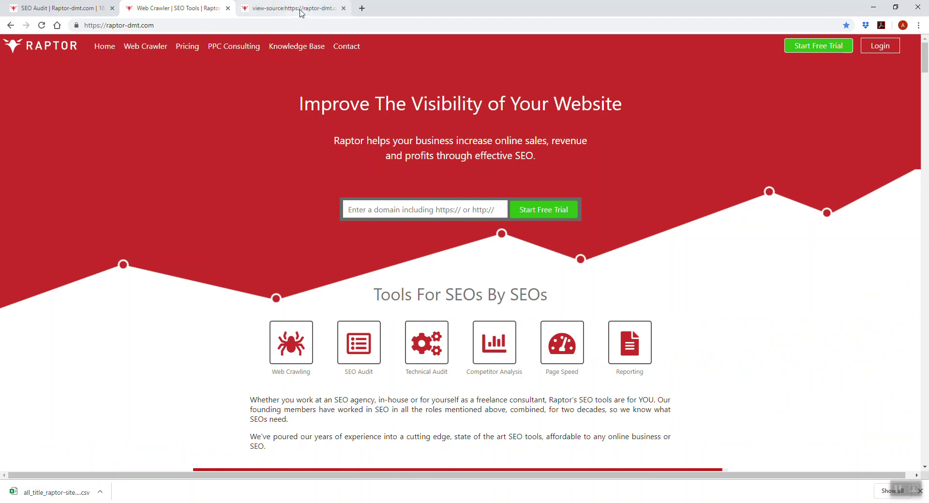
left_click(363, 8)
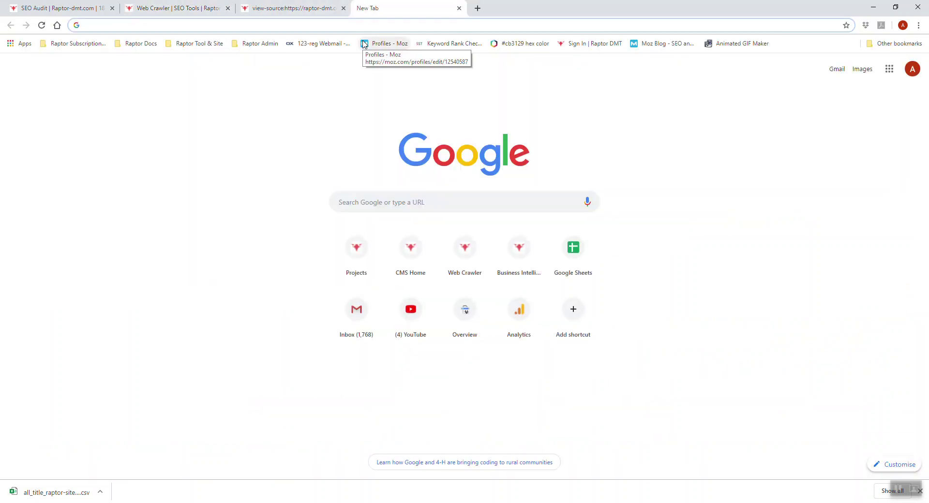
type("seo agency")
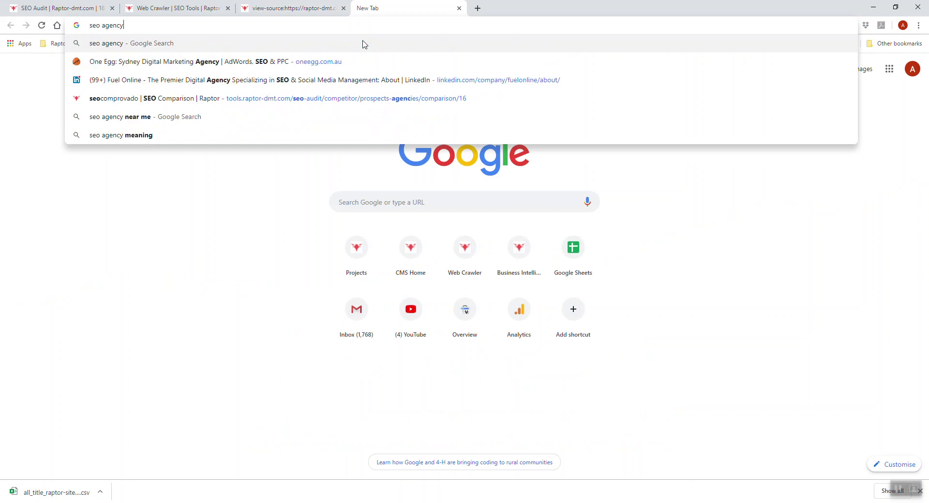
key("Return")
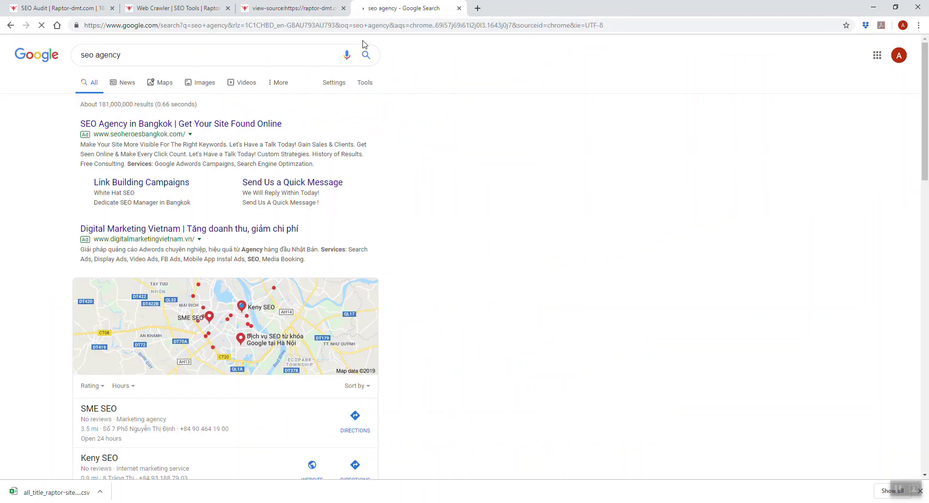
Highlight the titles of the Directive and Moz results on the search page, and look through the titles of the other organic results
scroll(342, 354, "down", 10)
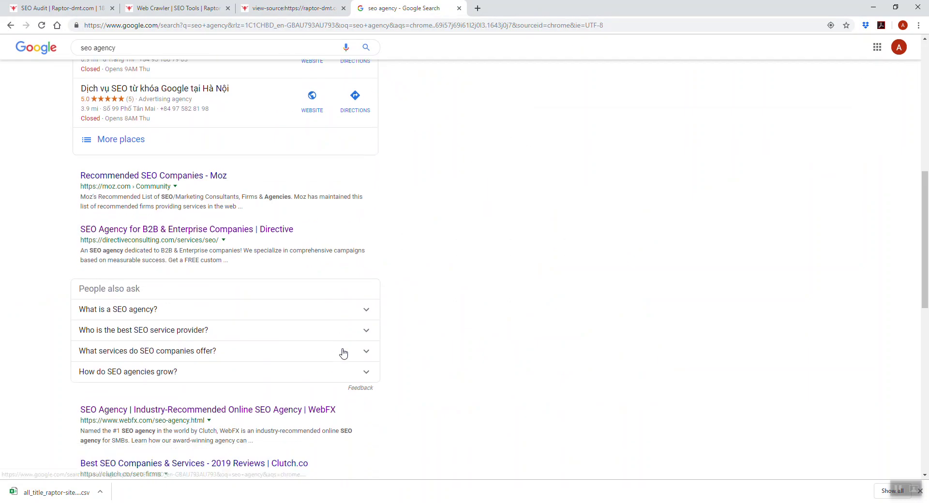
left_click_drag(300, 112, 72, 153)
scroll(72, 155, "up", 2)
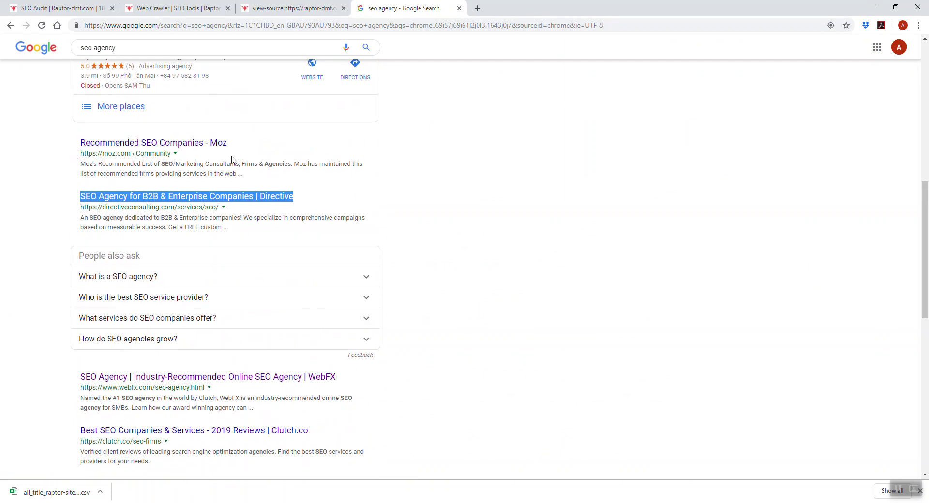
left_click_drag(241, 144, 75, 143)
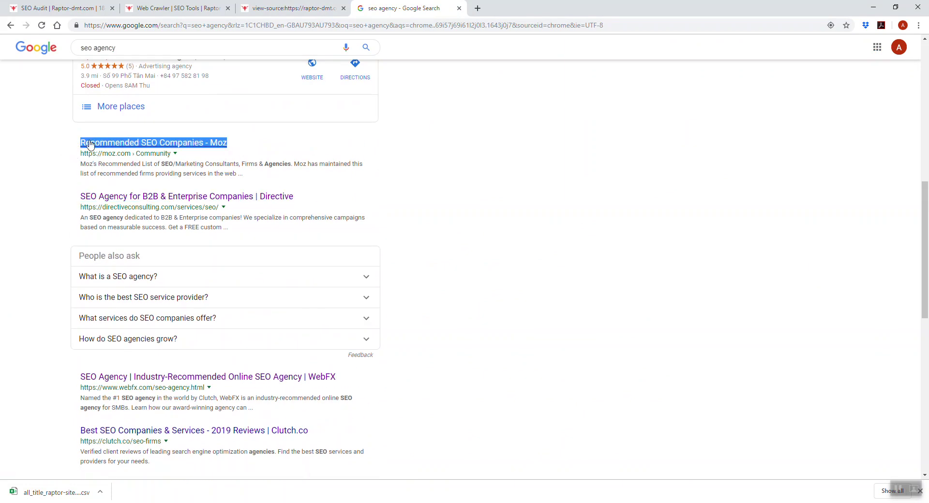
left_click(208, 146)
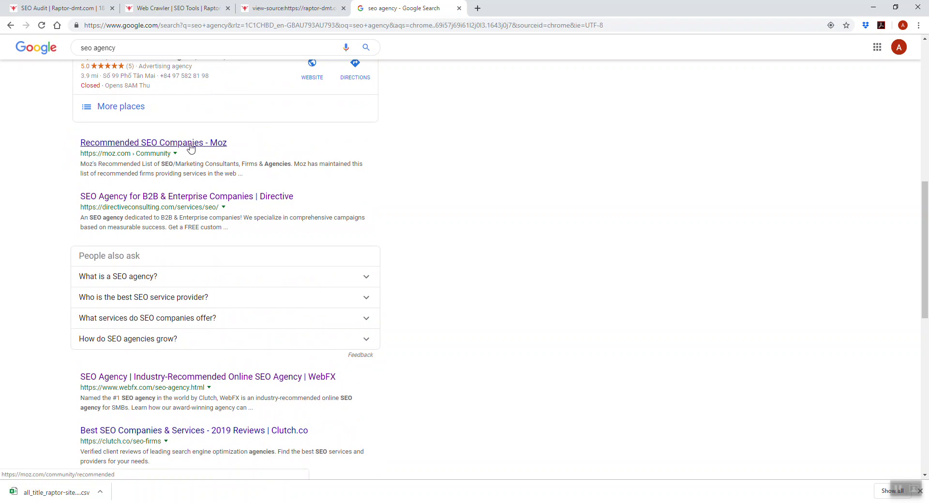
scroll(194, 147, "down", 7)
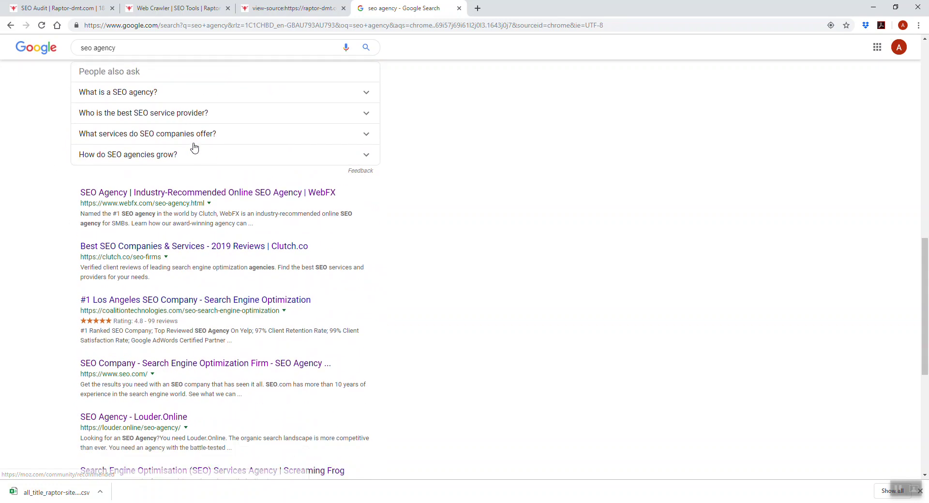
left_click_drag(332, 199, 326, 200)
left_click(373, 201)
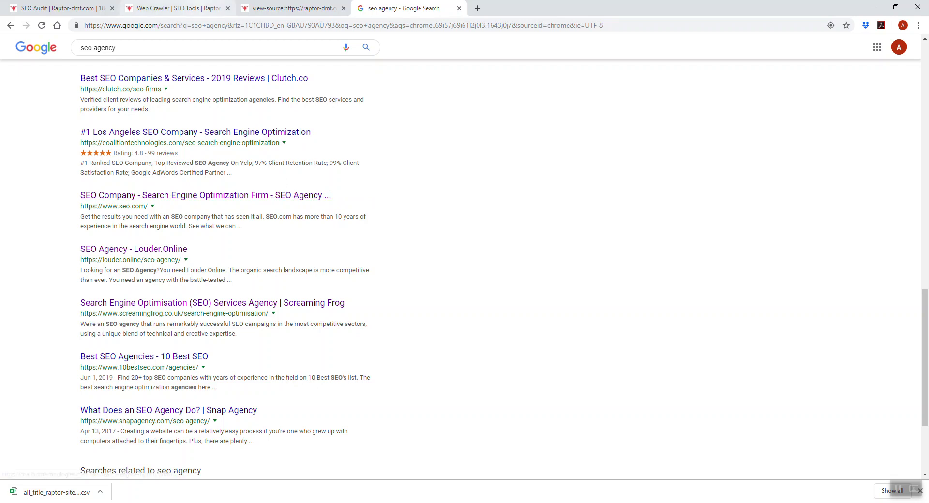
Switch back to Raptor, open the 18-Jun-19 crawl's report, and find the page title rows in its Meta Data section
left_click(53, 9)
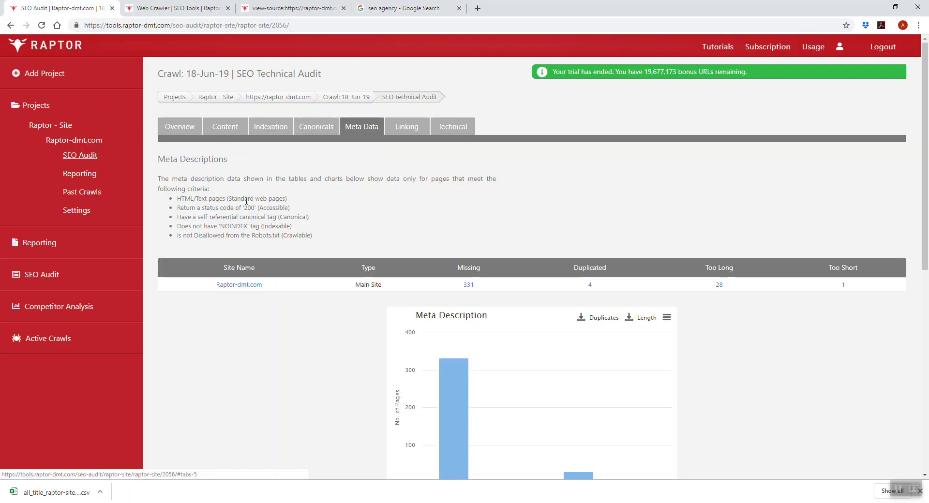
left_click(342, 98)
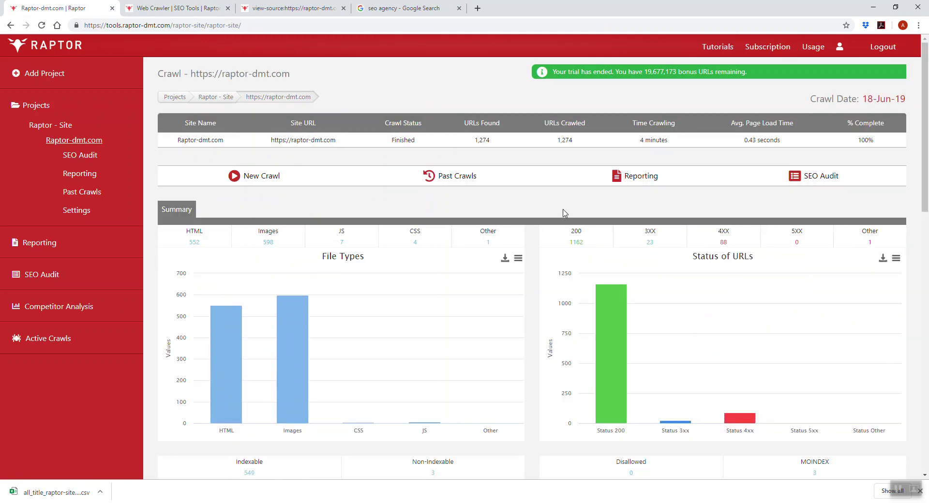
left_click(634, 176)
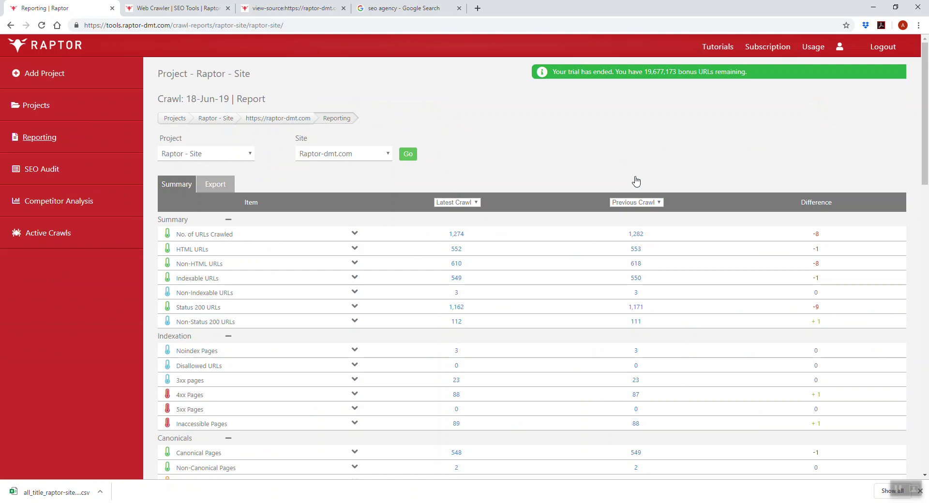
scroll(634, 184, "down", 15)
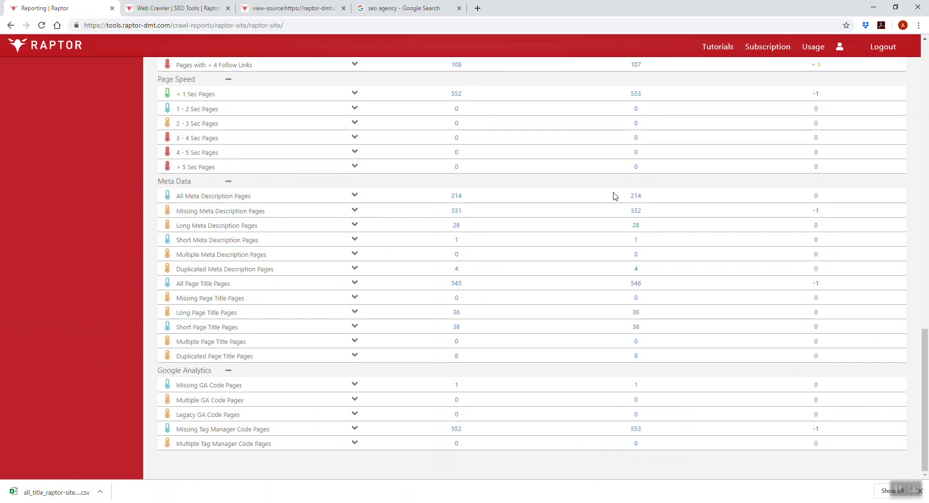
scroll(604, 196, "up", 2)
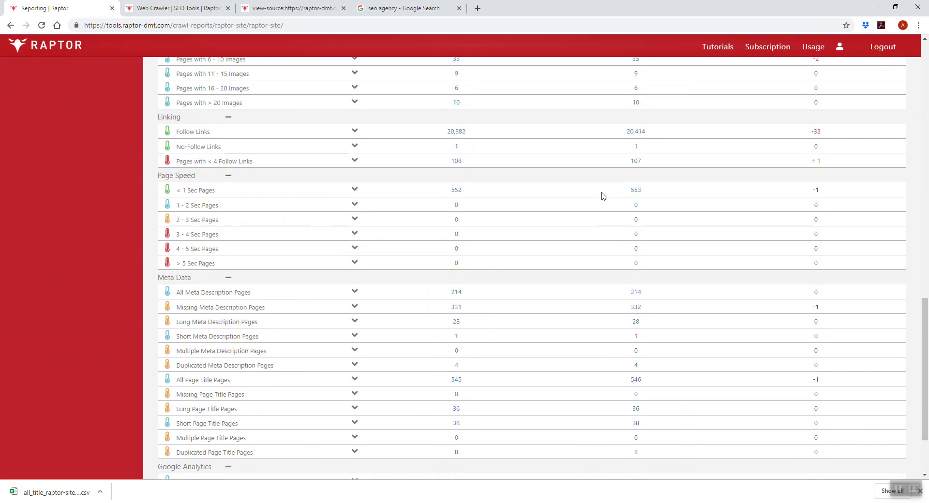